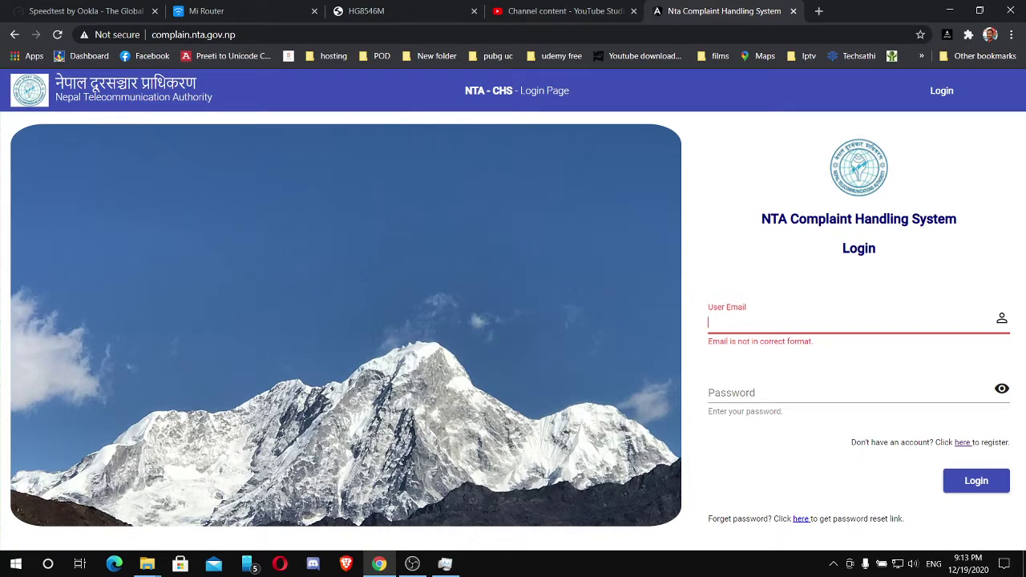
Open the account registration form from the login page.
left_click(962, 442)
Enter the first name, autofill contact details from a saved profile, and type the account password.
left_click(850, 181)
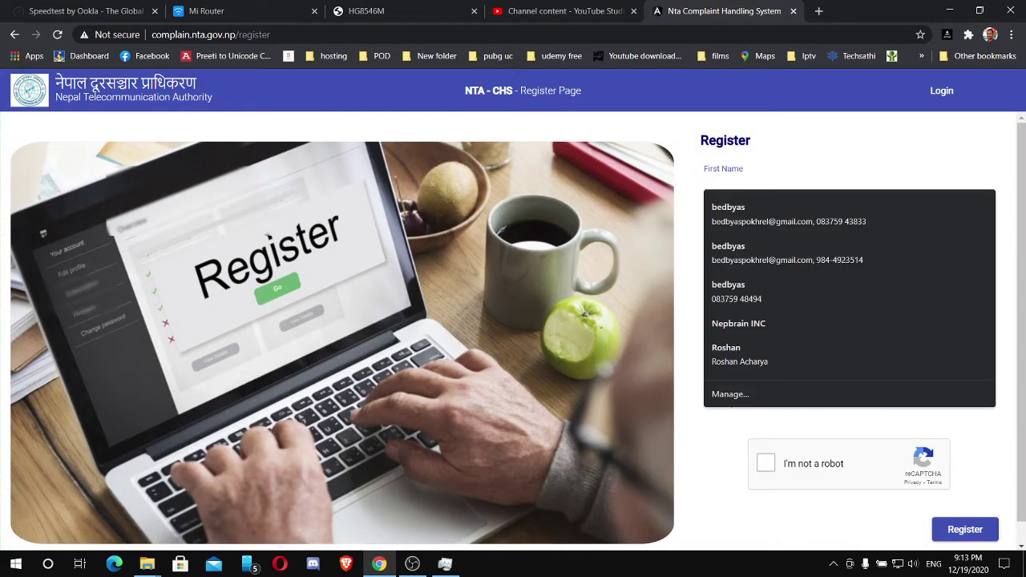
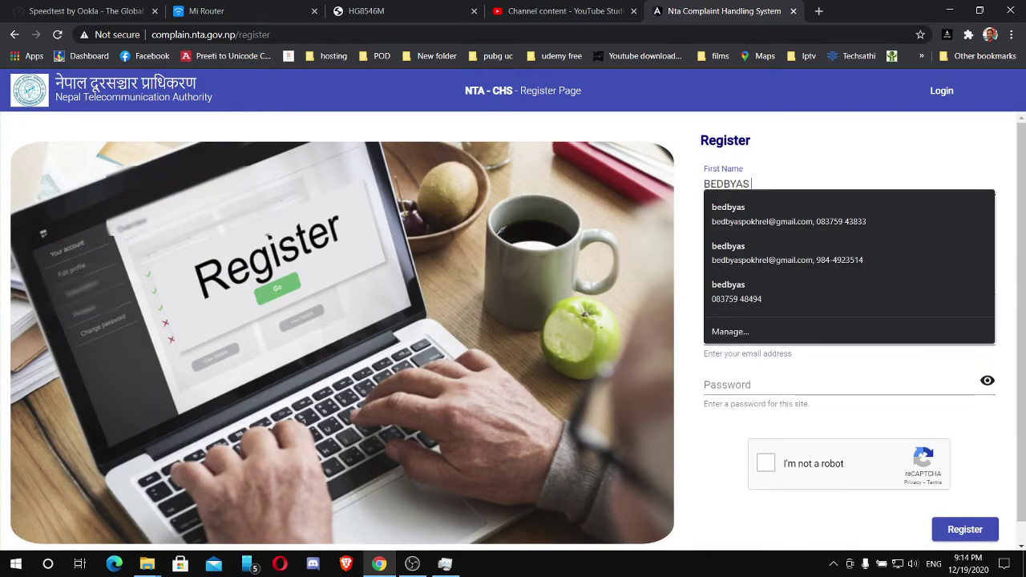
type("po")
key("BackSpace")
key("BackSpace")
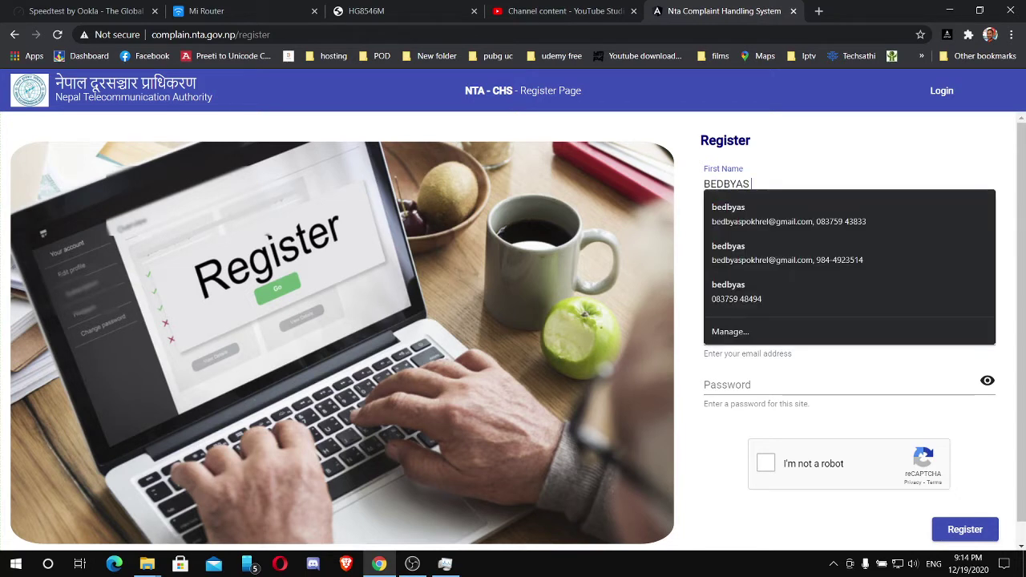
key("Down")
key("Down")
key("Return")
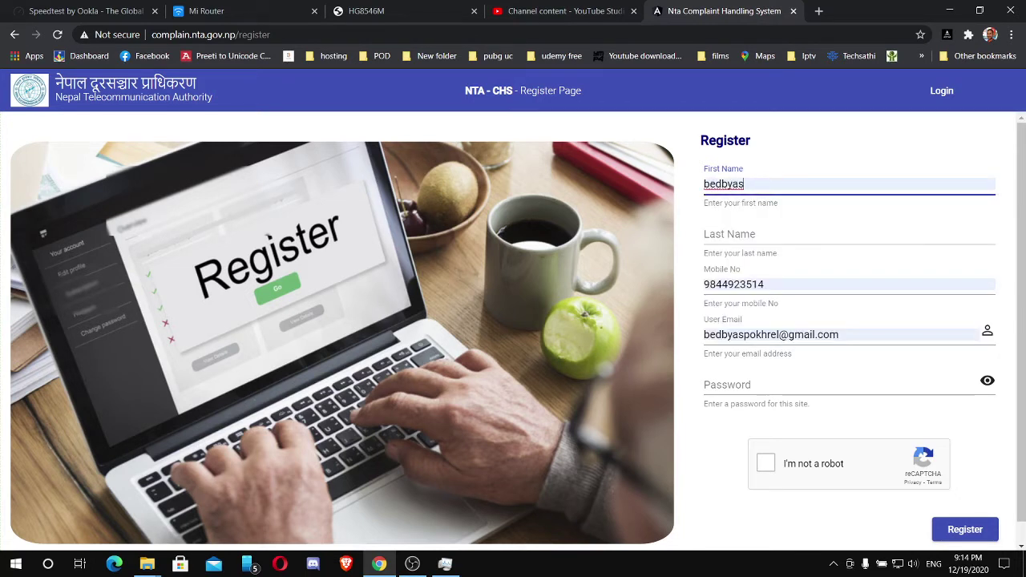
left_click(764, 284)
left_click(706, 382)
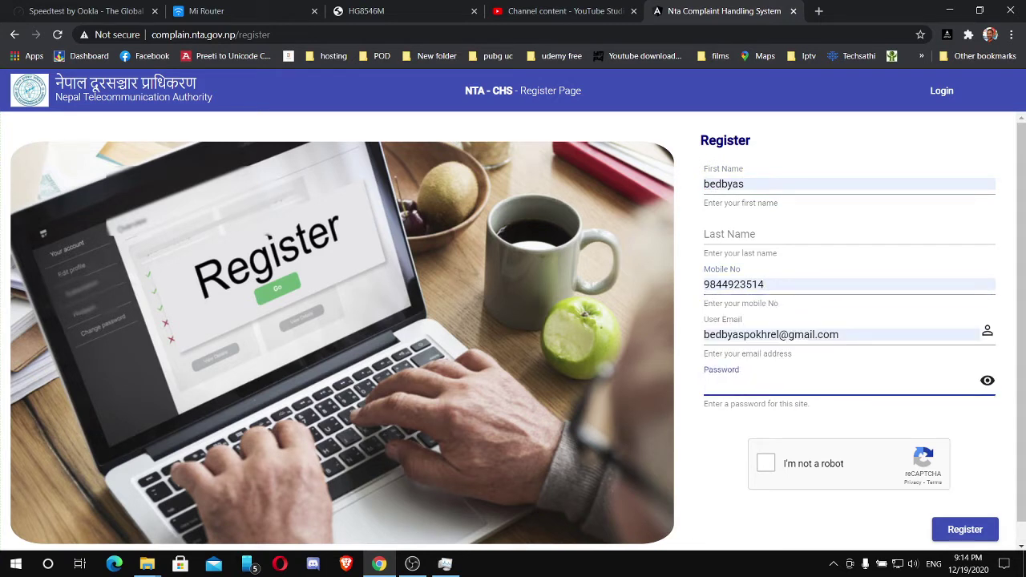
type("•••••••")
Pass the reCAPTCHA by selecting the traffic-light images and verifying.
left_click(766, 463)
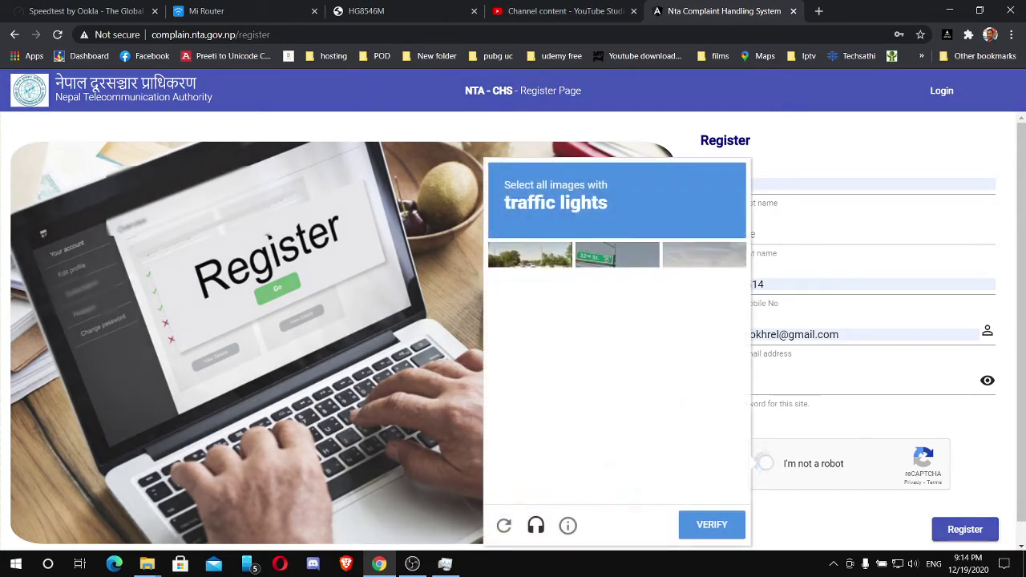
left_click(617, 284)
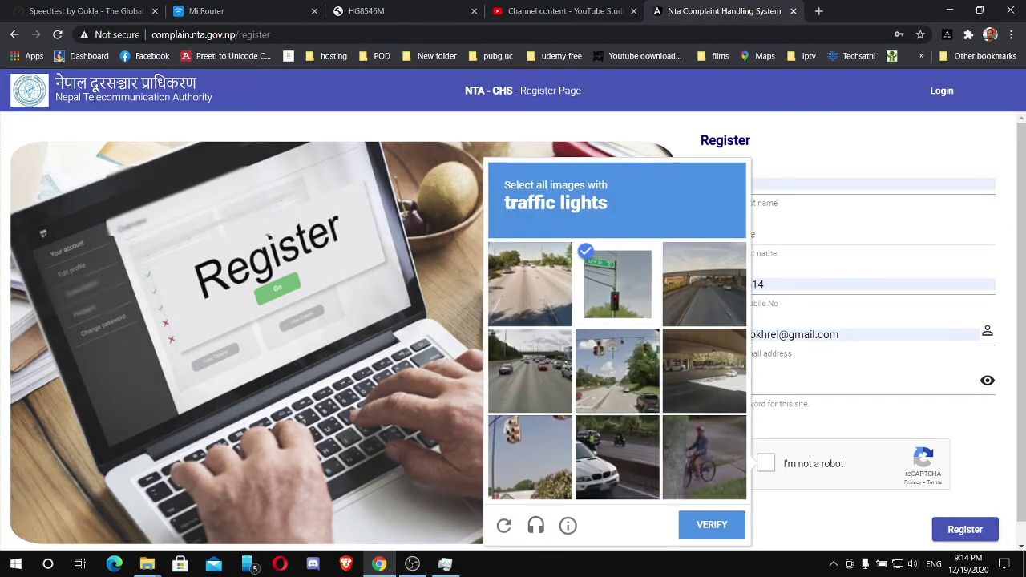
left_click(529, 457)
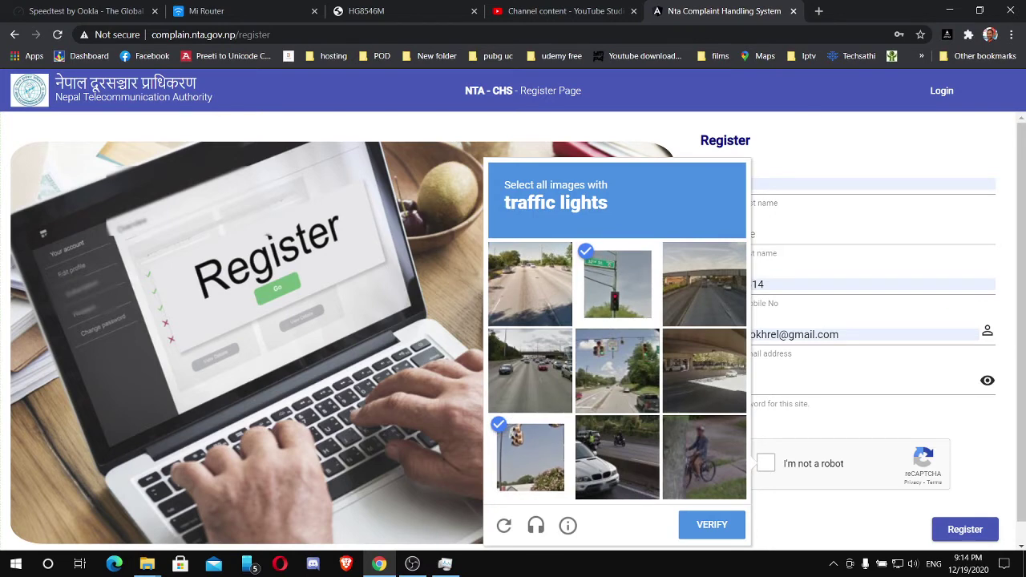
left_click(617, 371)
left_click(712, 524)
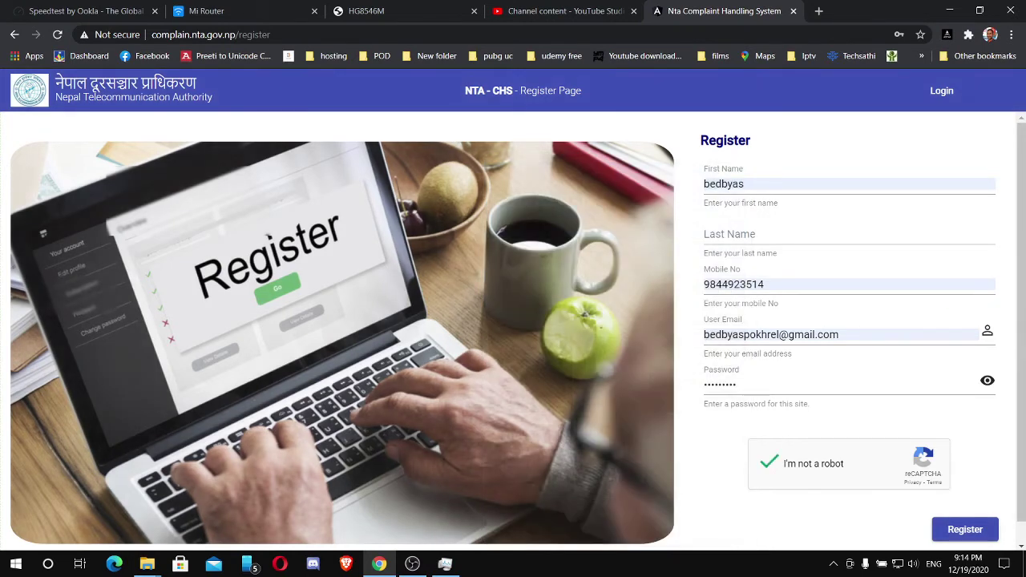
Fill in the last name from a saved suggestion and submit the registration.
left_click(802, 234)
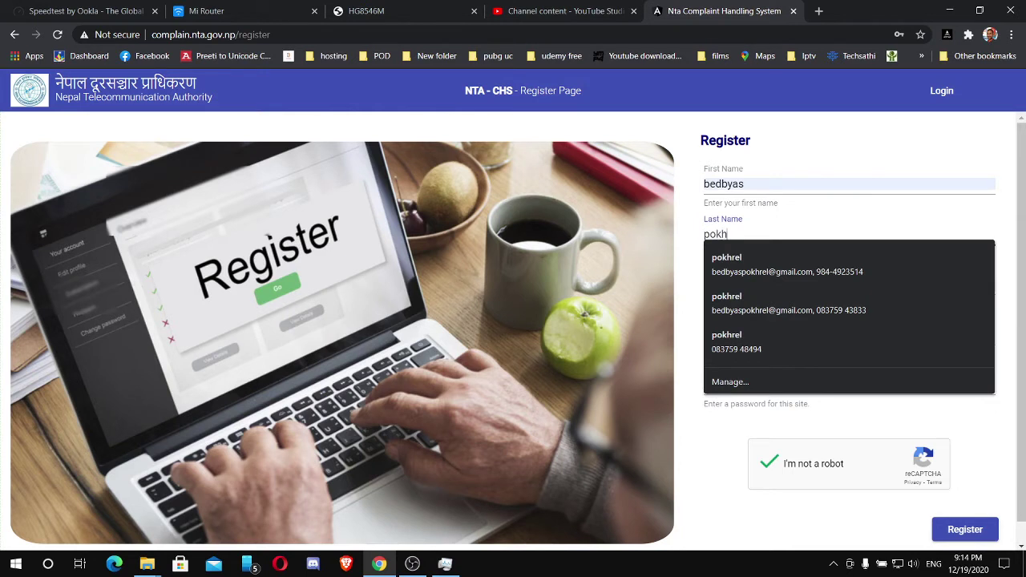
key("Down")
key("Return")
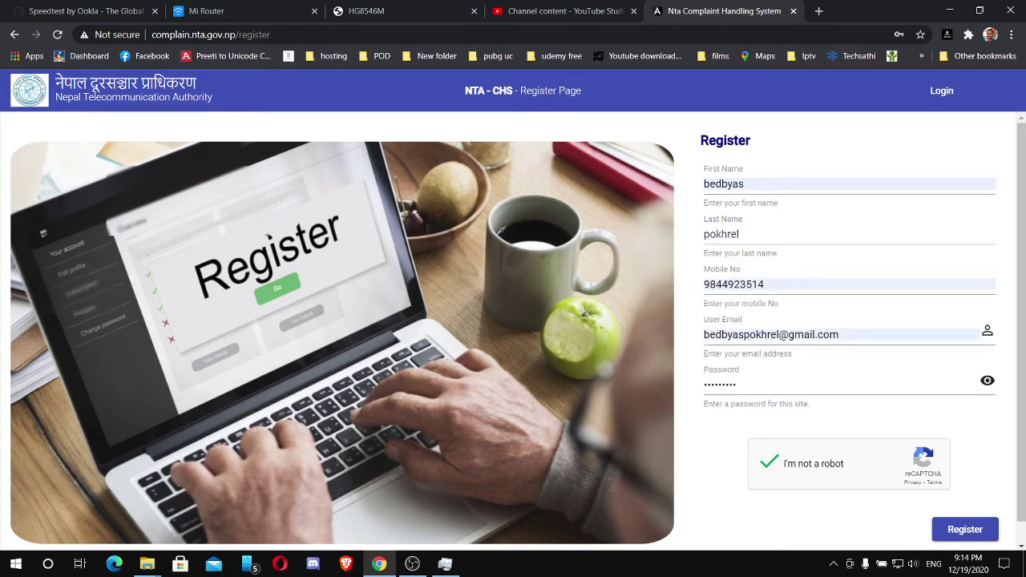
key("Return")
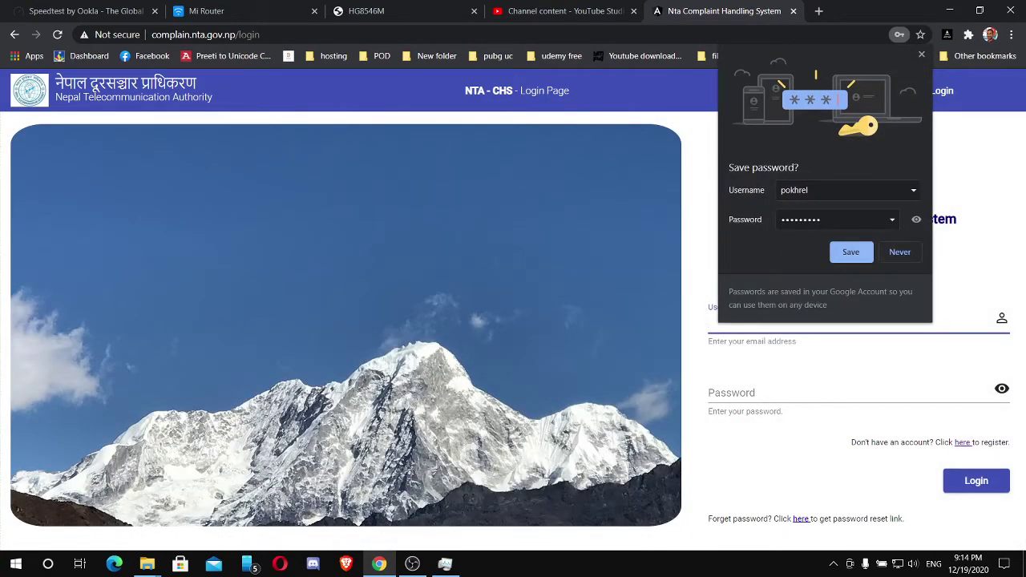
Dismiss the save-password and compromised-password prompts and accept the saved login.
key("Return")
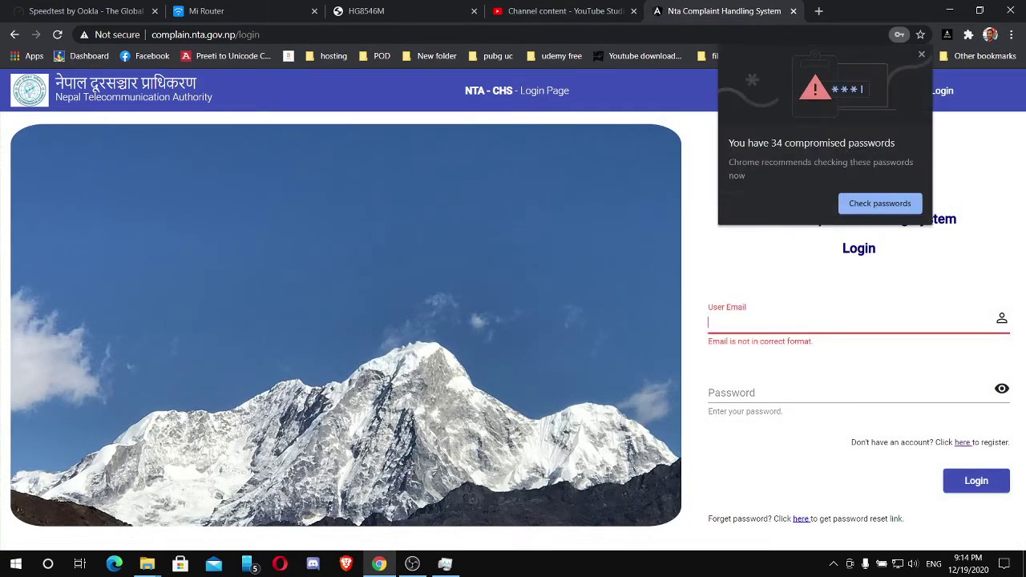
key("Escape")
key("Down")
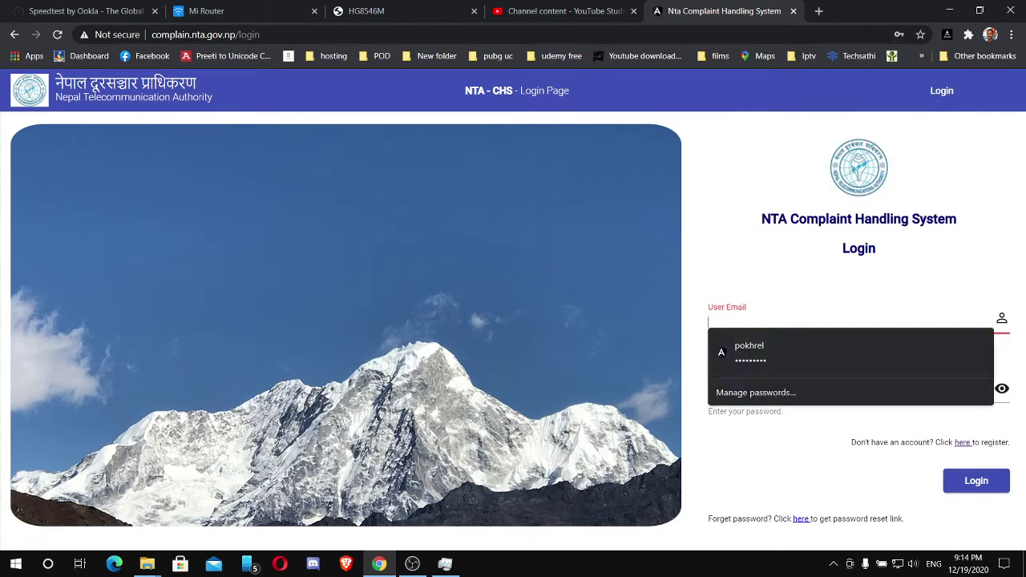
key("Return")
Replace the username with the full registered email, attempt login, then open a new tab.
key("ctrl+a")
type("p")
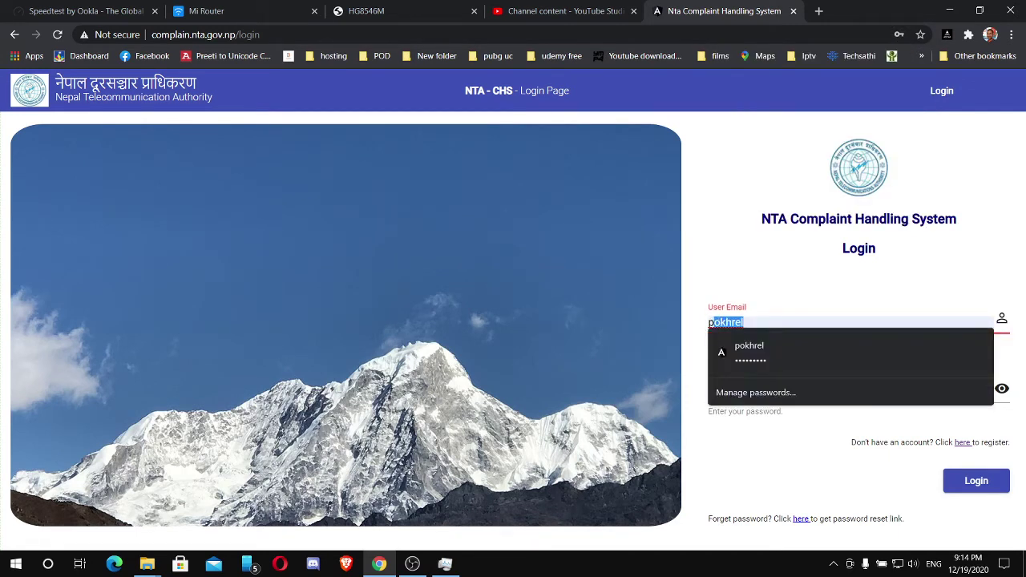
key("BackSpace")
key("BackSpace")
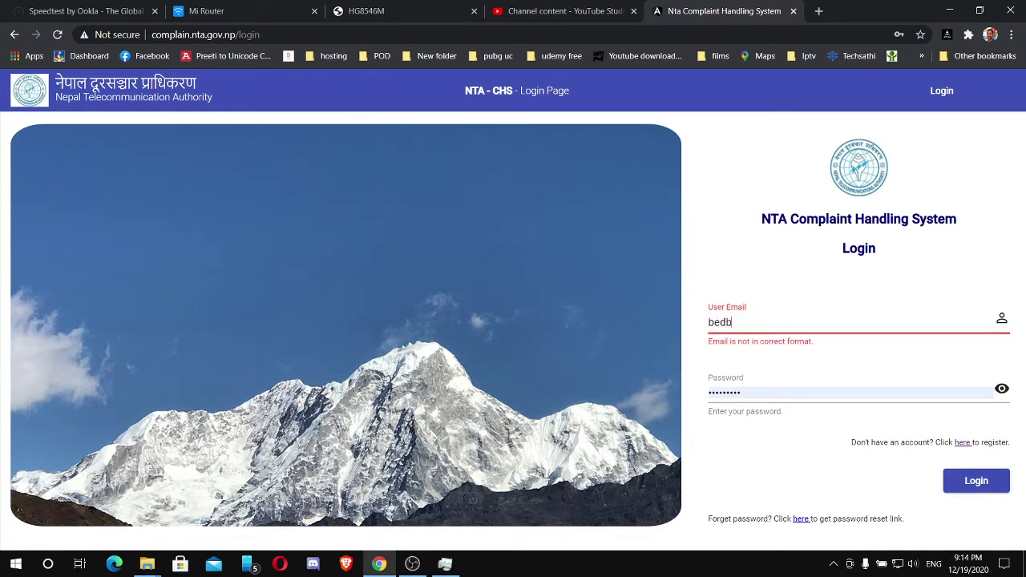
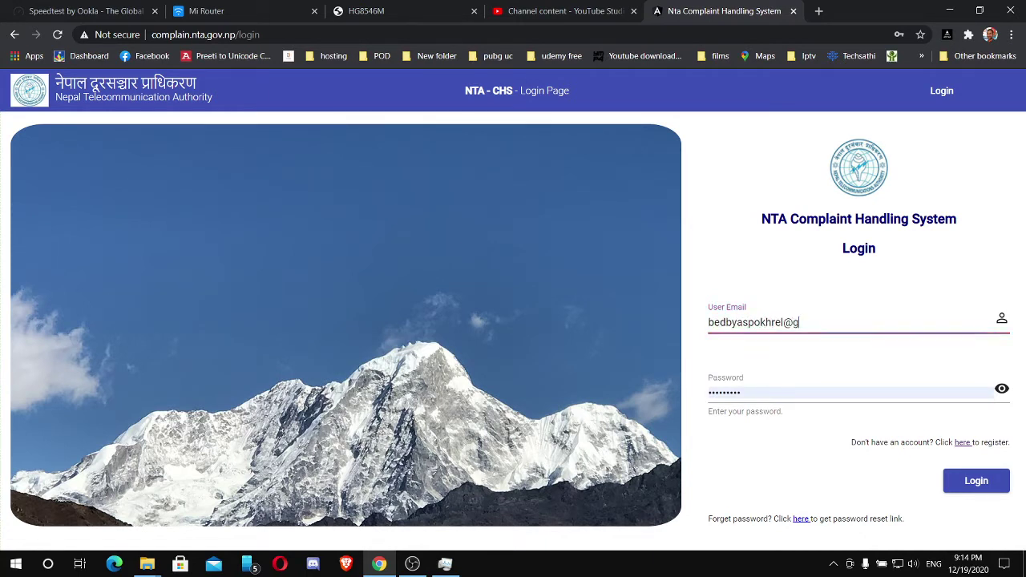
key("Return")
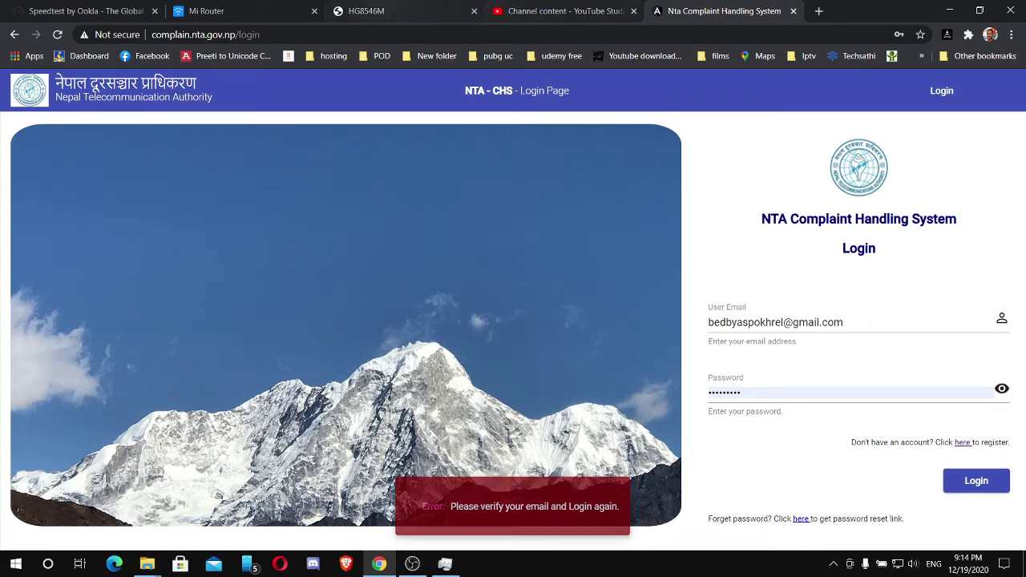
key("ctrl+t")
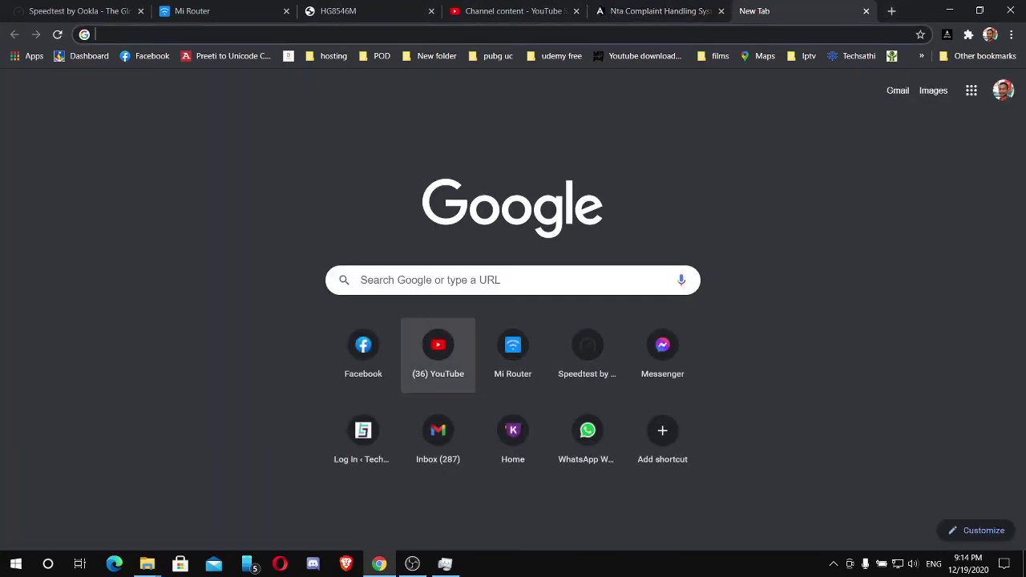
Open the 'Welcome to NTA' email in the Gmail inbox and follow its verification link.
left_click(438, 433)
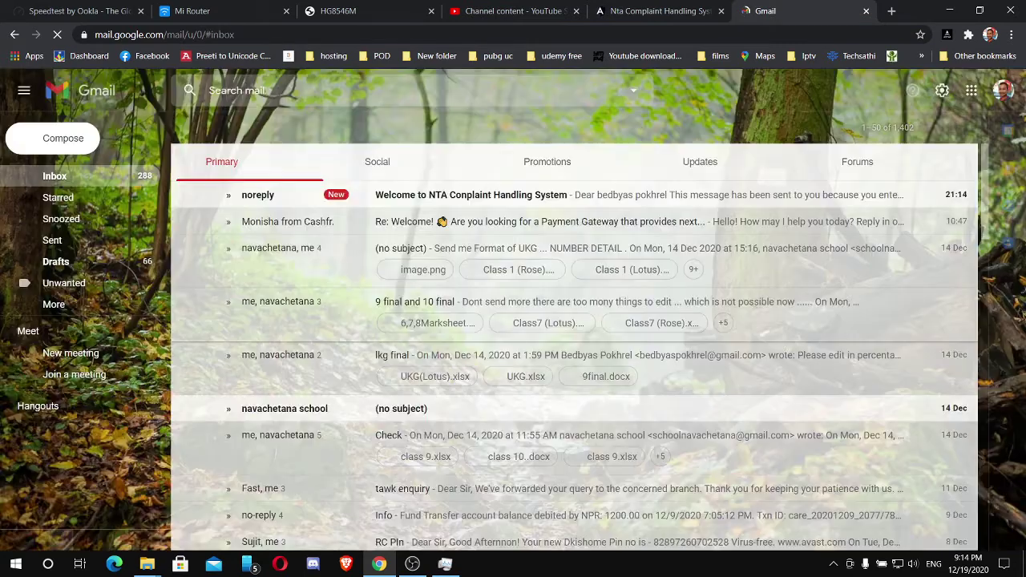
left_click(471, 195)
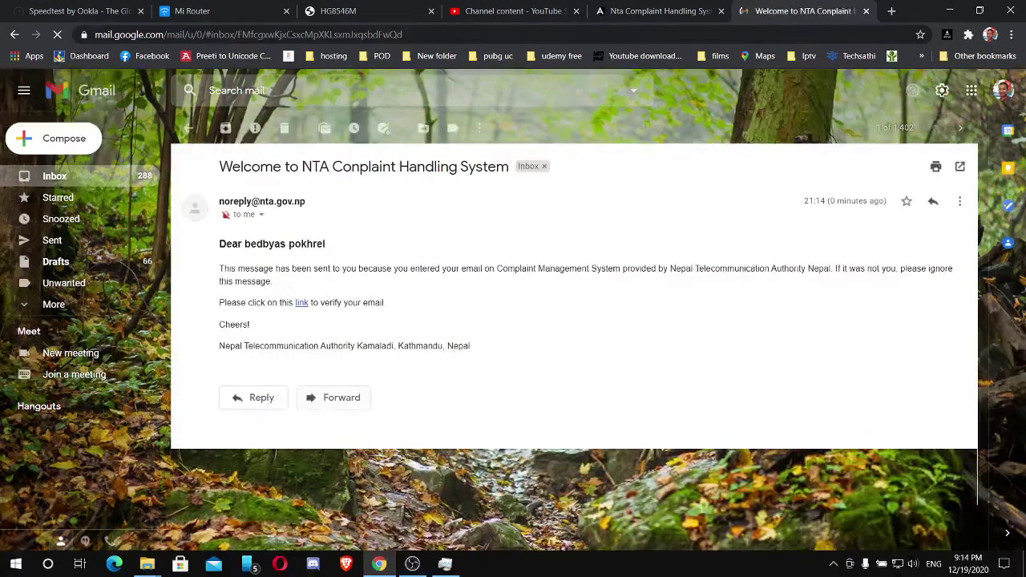
left_click(302, 302)
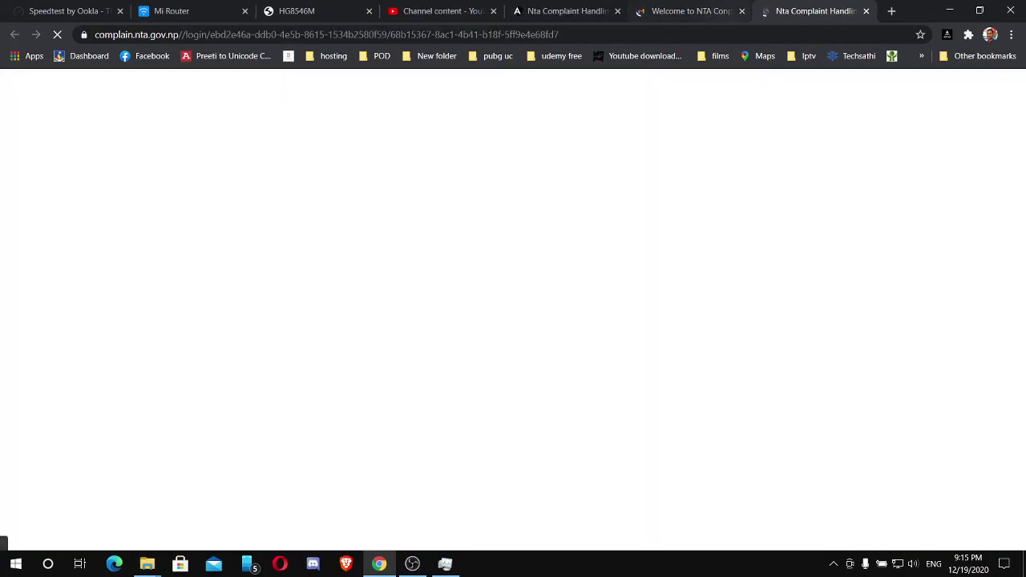
Close the Gmail tab, confirm leaving, and highlight the account activation message.
left_click(741, 10)
key("Return")
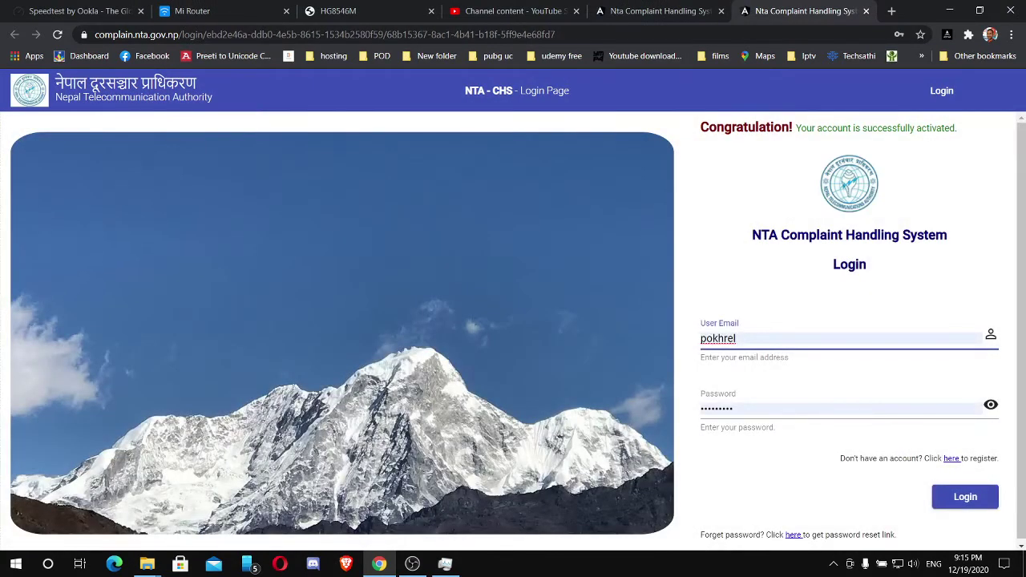
left_click_drag(796, 127, 724, 127)
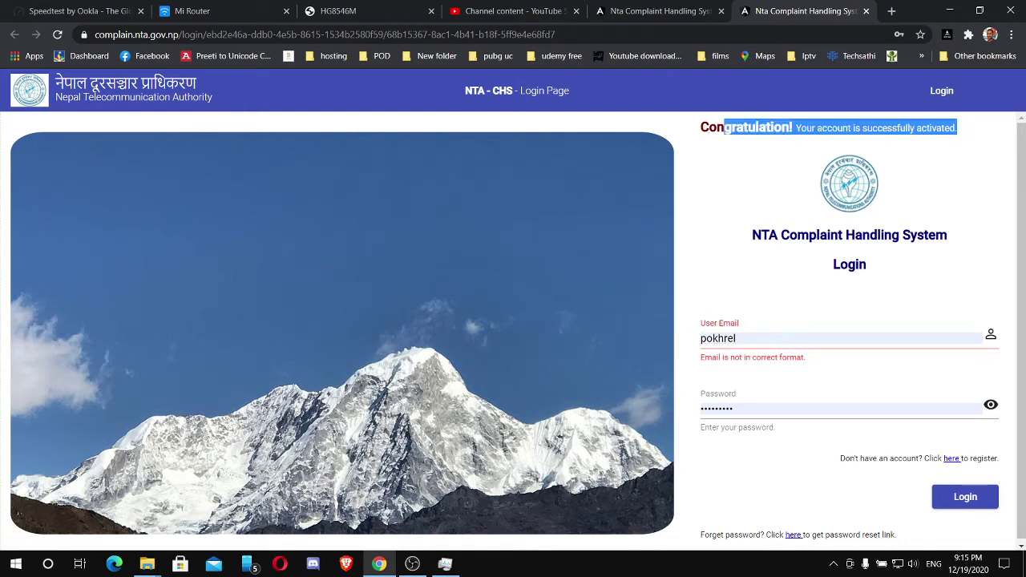
Replace the prefilled username with the full registered email and log in.
double_click(717, 339)
key("BackSpace")
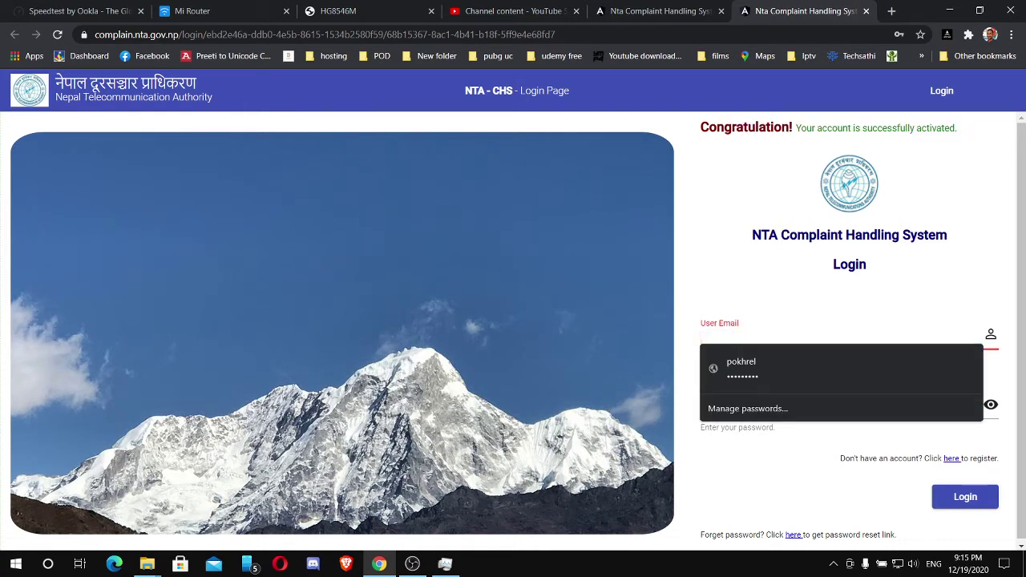
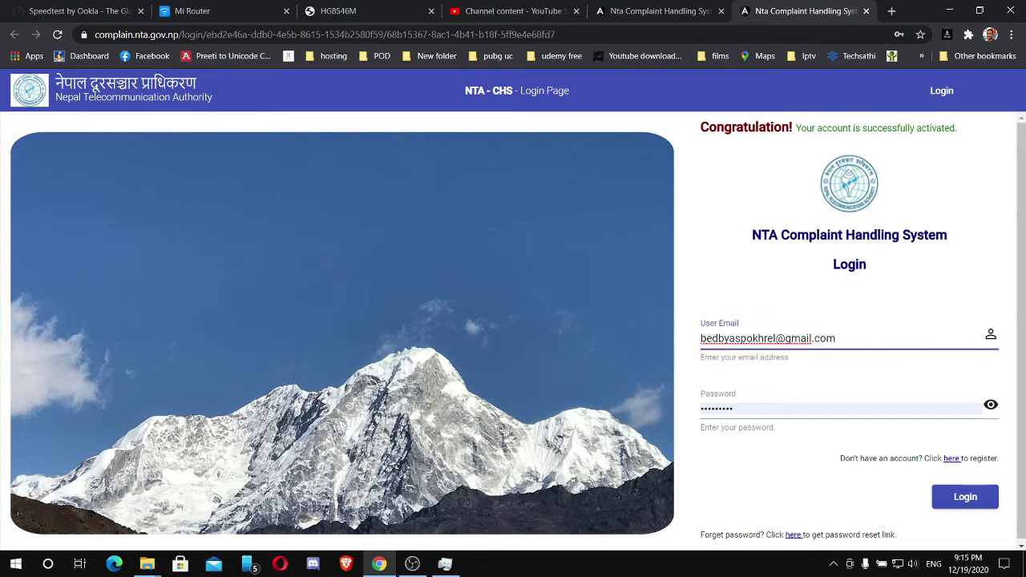
key("Return")
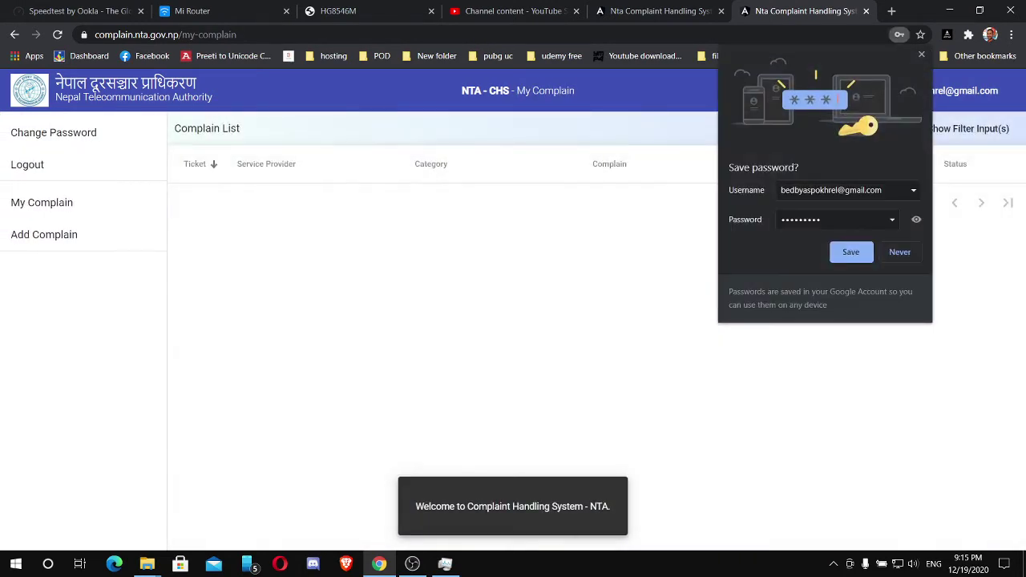
Dismiss the save-password popup and go from My Complain to the Add Complain form.
left_click(850, 251)
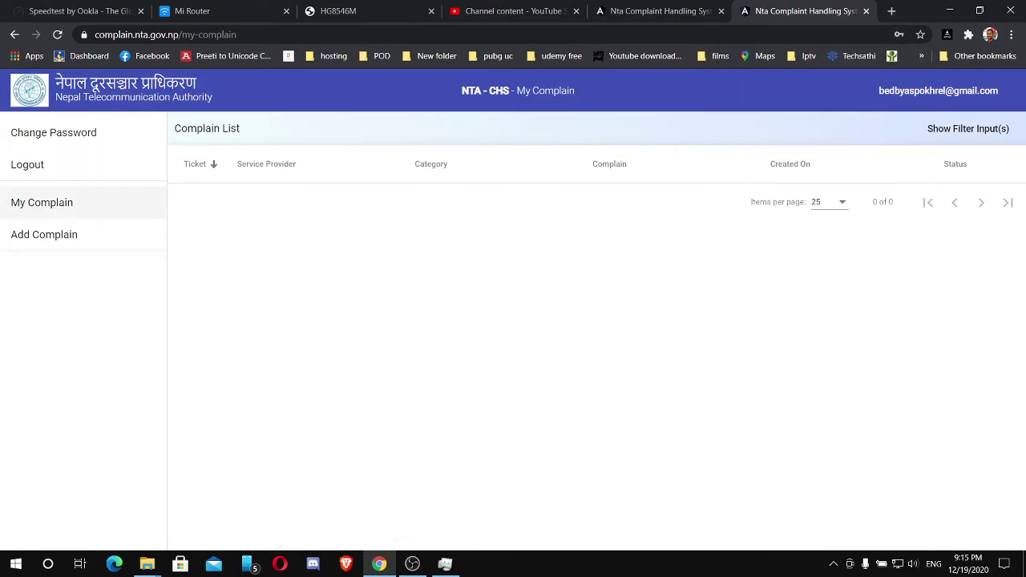
left_click(41, 202)
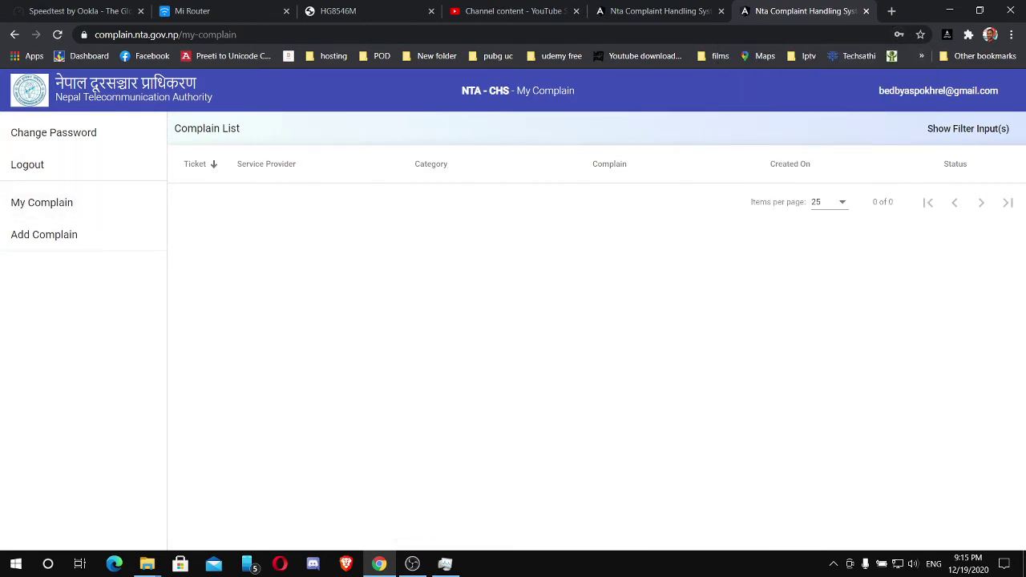
left_click(44, 235)
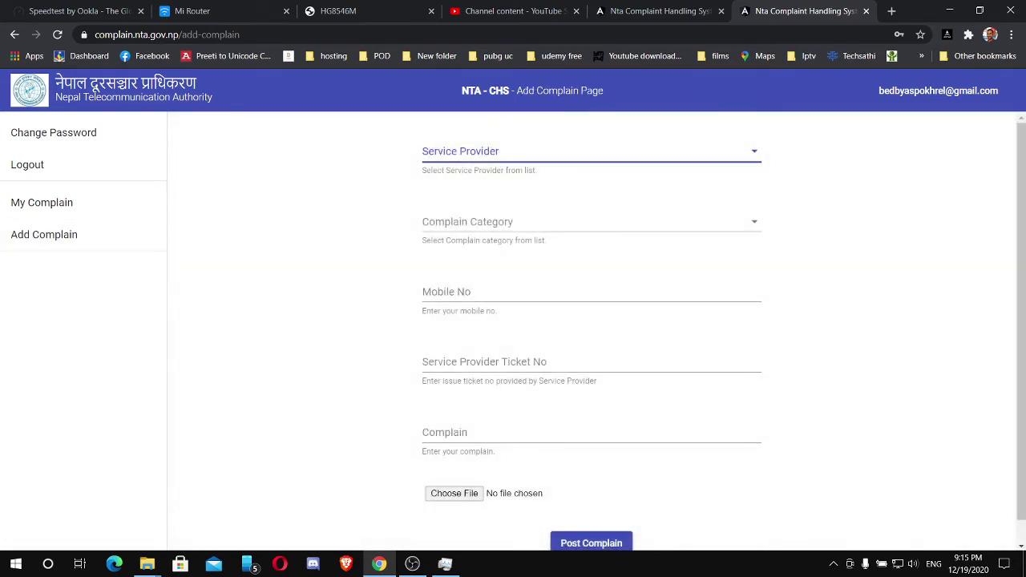
Pick Max Net Solution Pvt. Ltd. from the scrolled Service Provider dropdown list.
left_click(591, 150)
scroll(591, 240, "down", 5)
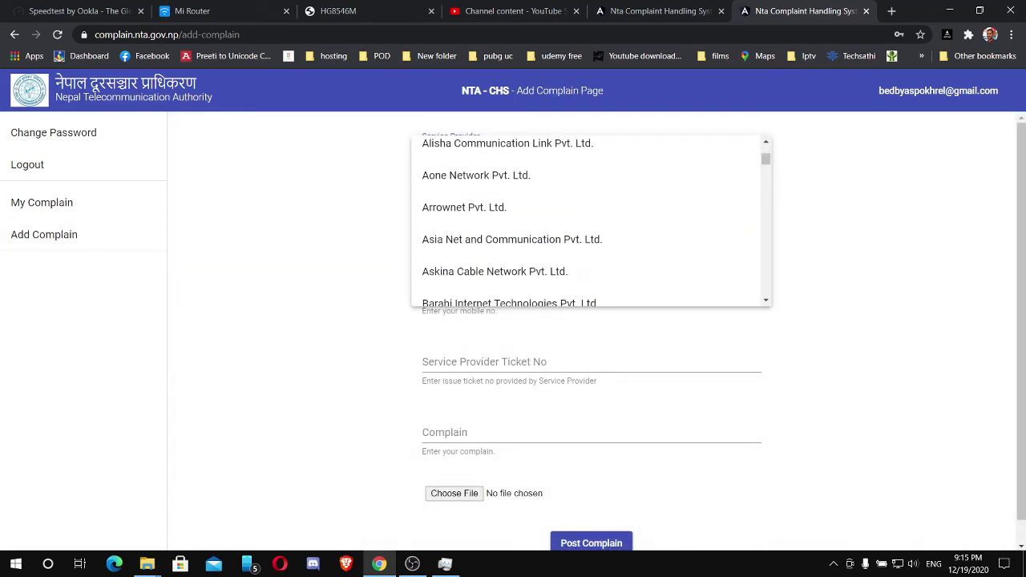
scroll(591, 240, "up", 5)
scroll(591, 241, "down", 8)
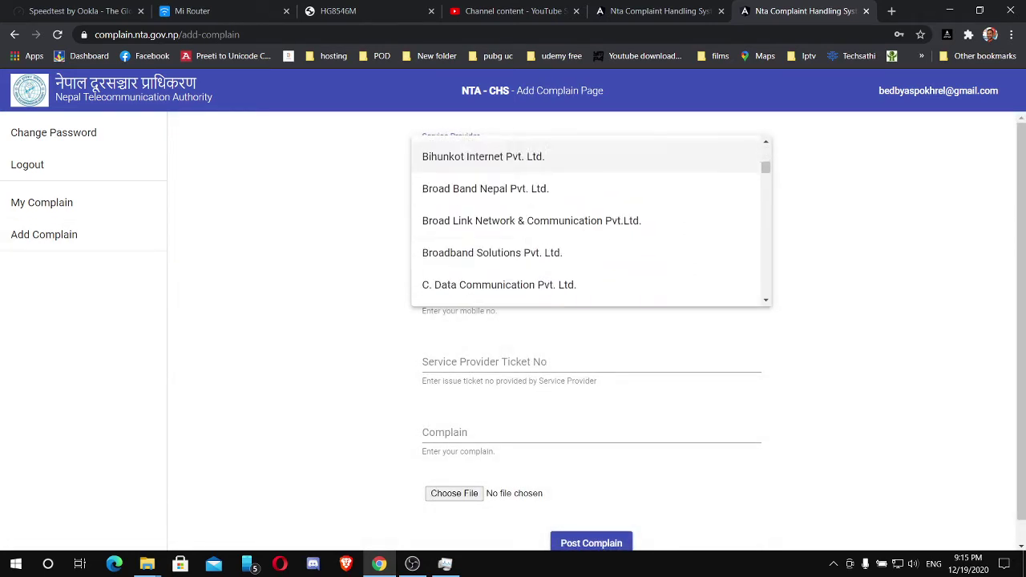
scroll(591, 257, "down", 15)
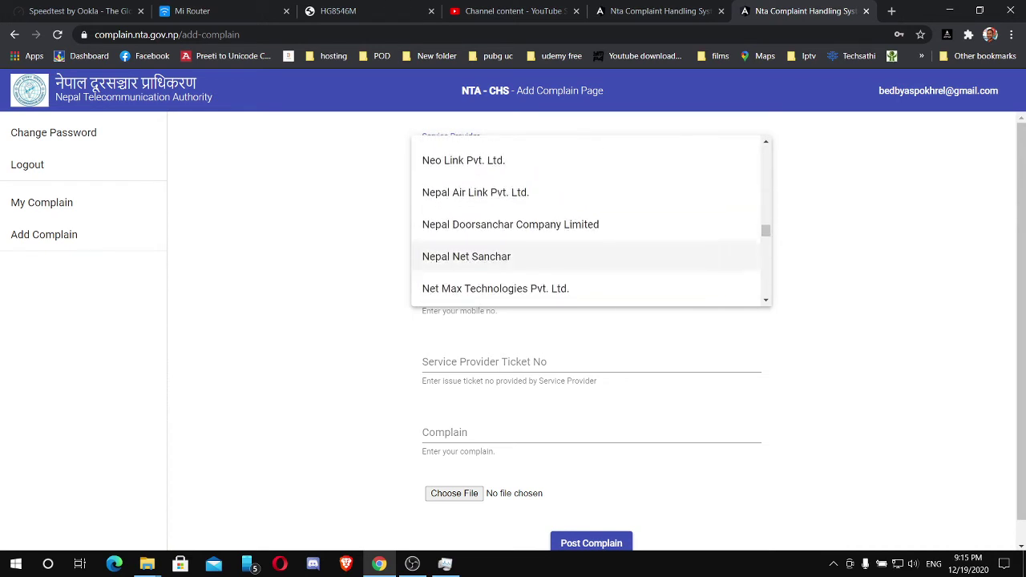
scroll(591, 257, "up", 4)
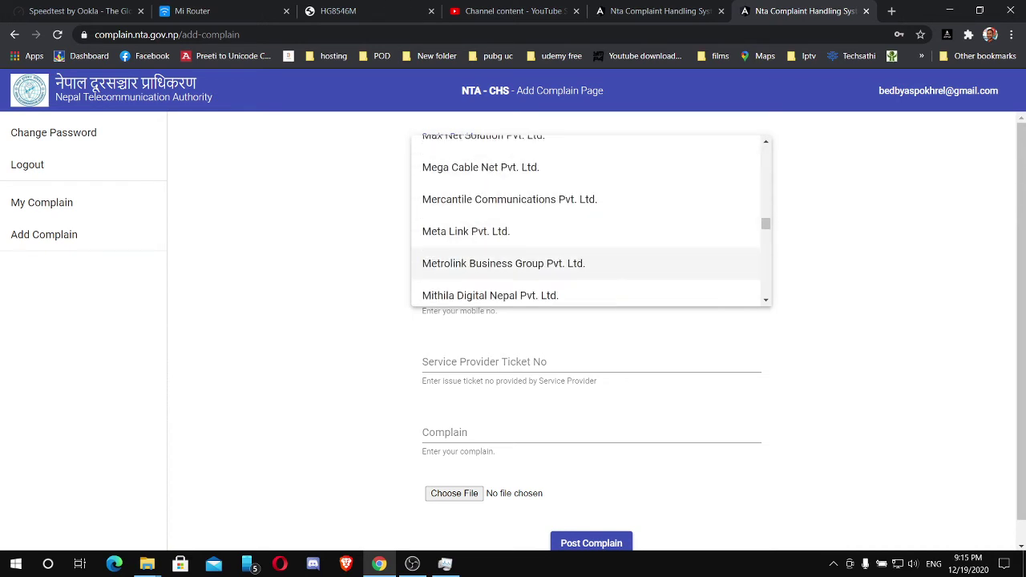
scroll(591, 265, "up", 2)
left_click(483, 202)
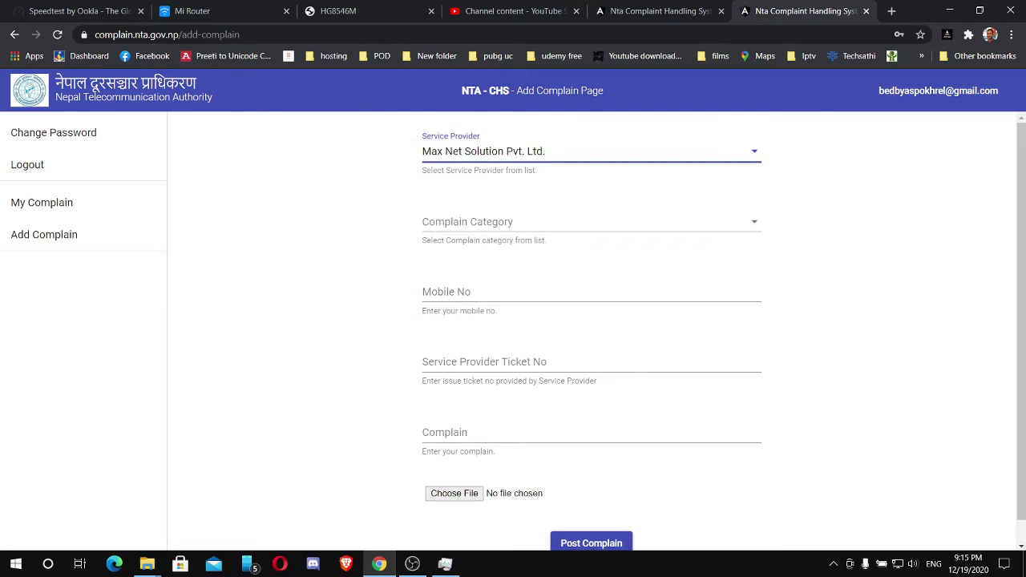
left_click(497, 223)
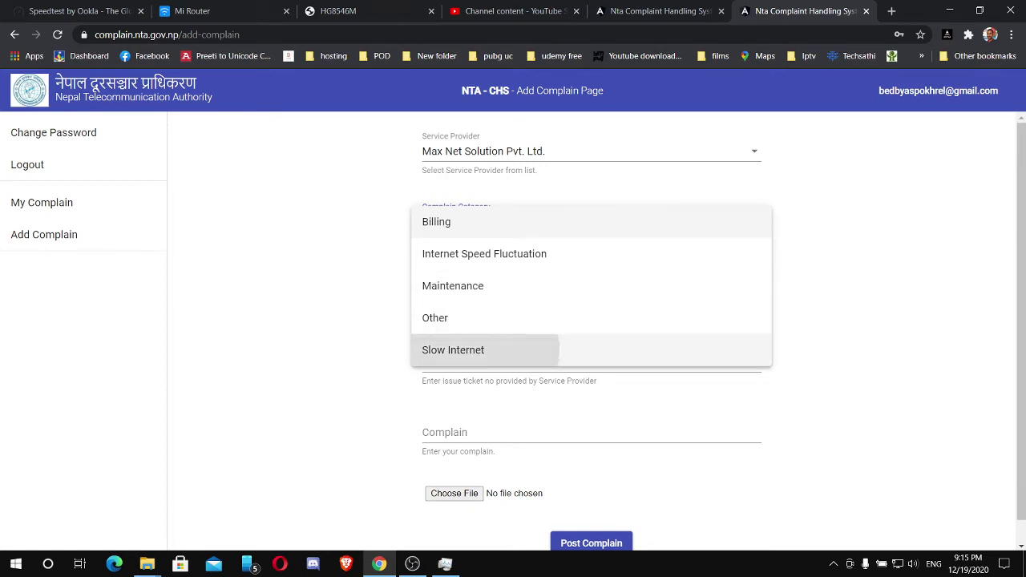
Choose Slow Internet as the complaint category and highlight the ticket number hint.
key("Return")
key("Tab")
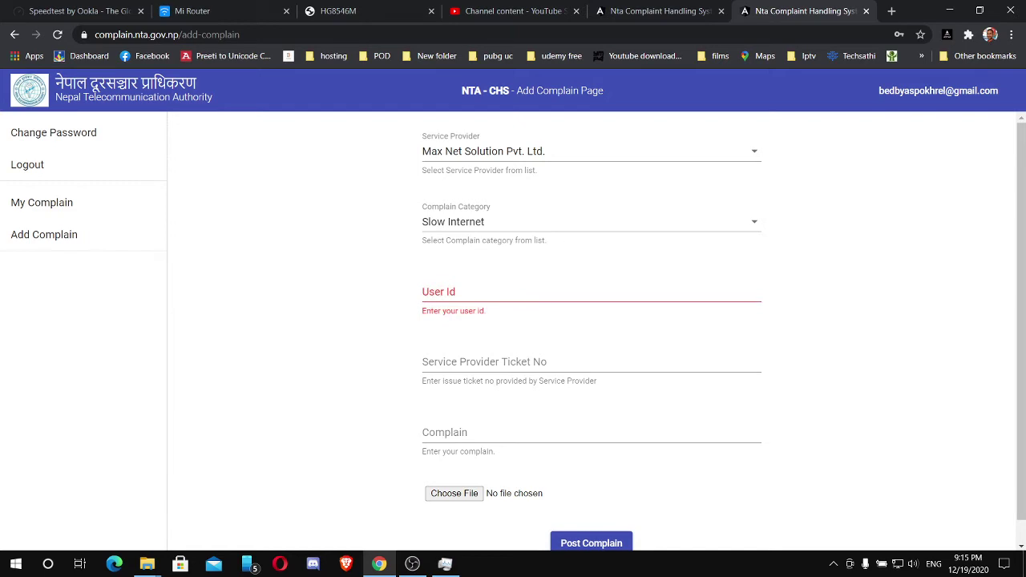
left_click_drag(422, 381, 597, 381)
left_click(597, 381)
Point out the User Id and Service Provider Ticket No fields and their hint text.
scroll(591, 331, "down", 1)
scroll(591, 331, "up", 1)
left_click(591, 292)
left_click(591, 362)
left_click_drag(422, 382, 422, 360)
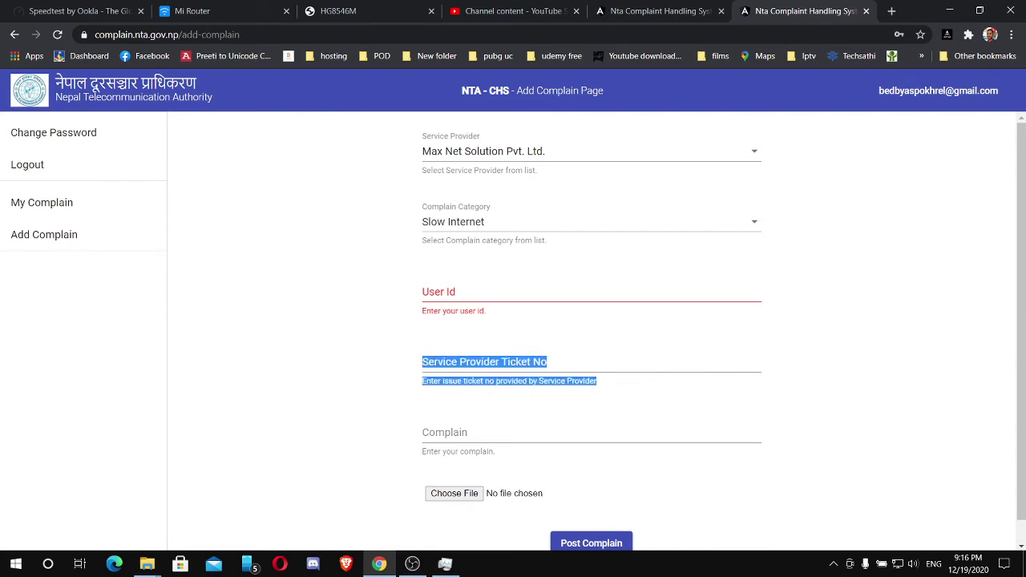
Focus the Service Provider Ticket No field, leaving it empty.
left_click(422, 360)
left_click(449, 363)
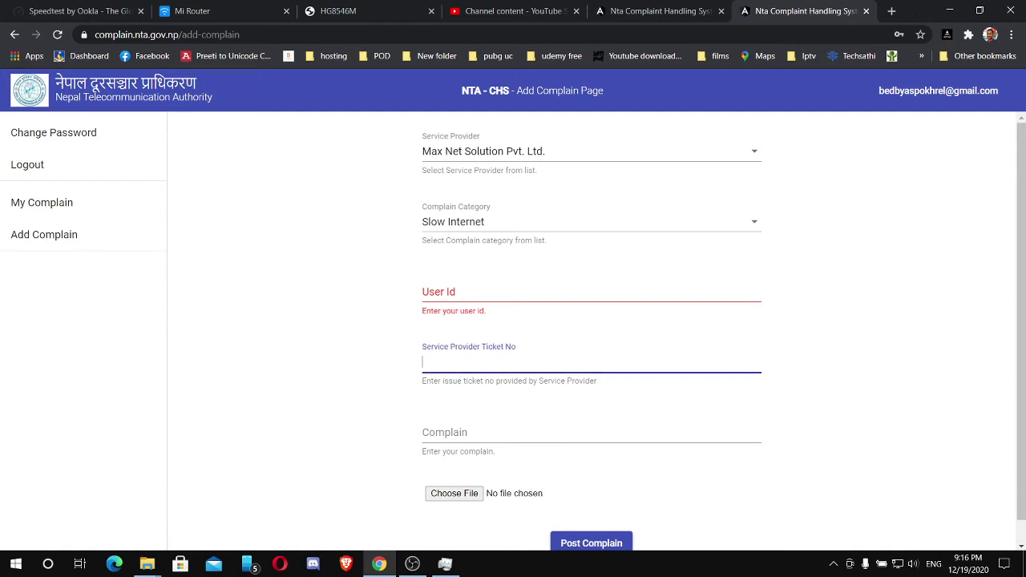
left_click(449, 381)
left_click(449, 363)
scroll(591, 337, "down", 1)
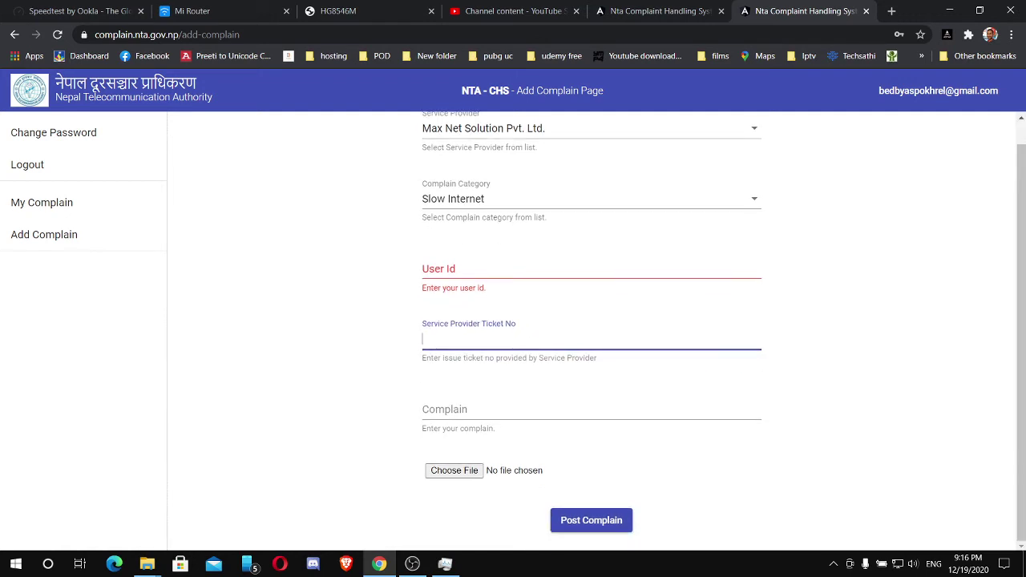
Skip past Complain and Choose File and post, getting the invalid-inputs error.
key("Tab")
key("Tab")
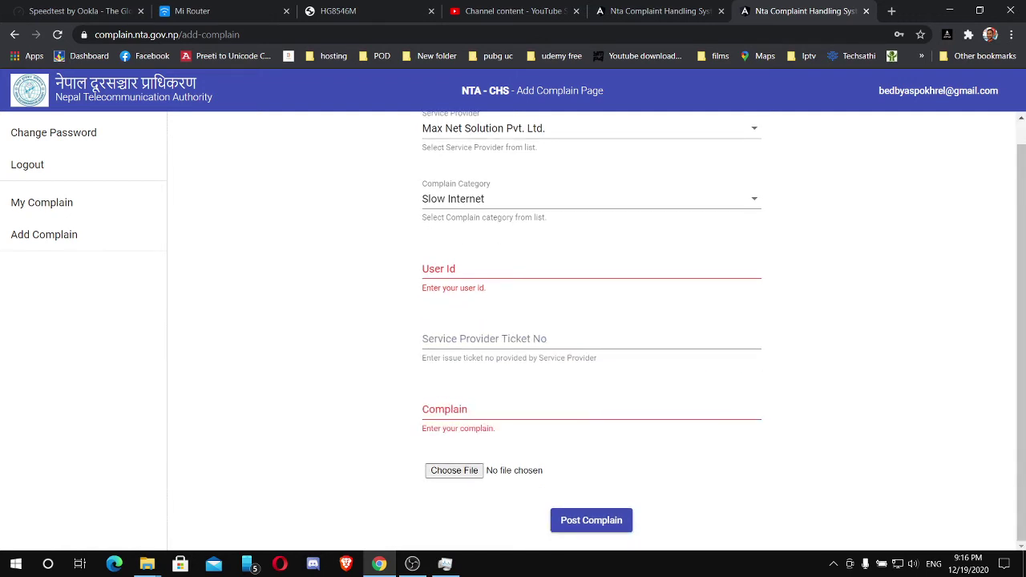
scroll(591, 337, "up", 1)
scroll(591, 336, "down", 1)
key("Tab")
key("Return")
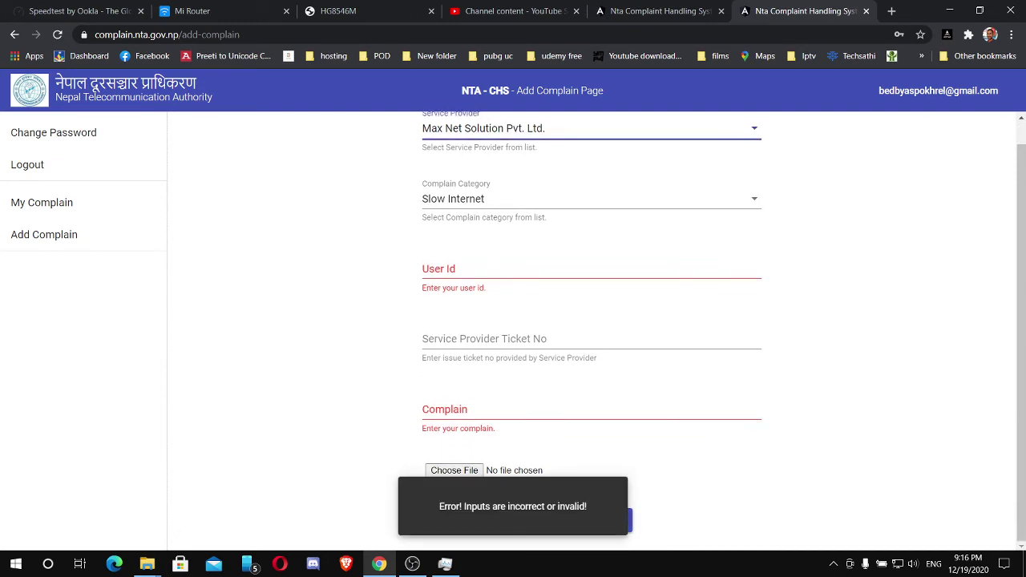
scroll(591, 337, "up", 1)
scroll(591, 337, "down", 1)
scroll(591, 336, "up", 1)
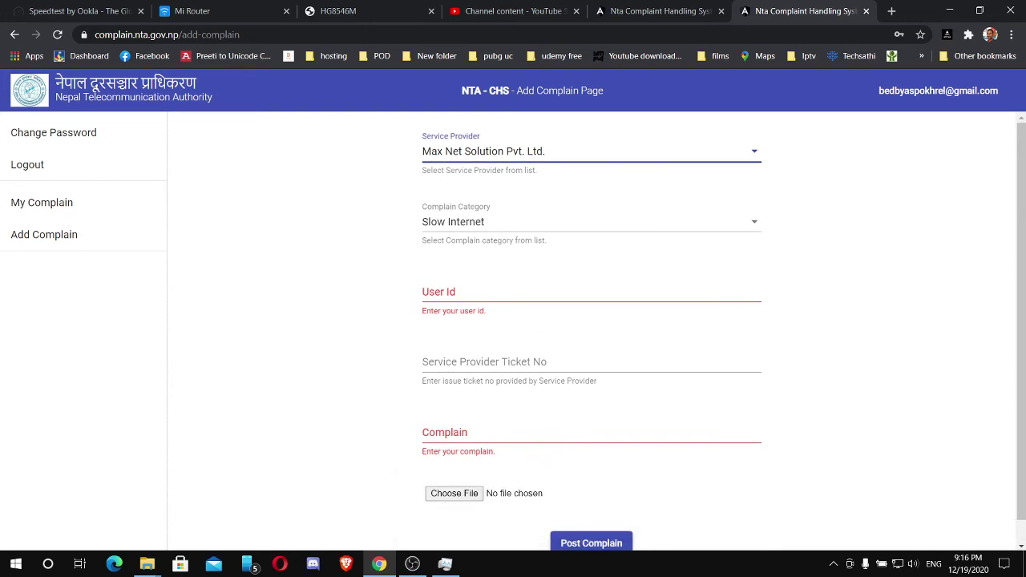
Scroll the full provider list, close it keeping Max Net Solution Pvt. Ltd., and switch to OBS Studio.
key("space")
scroll(591, 161, "down", 3)
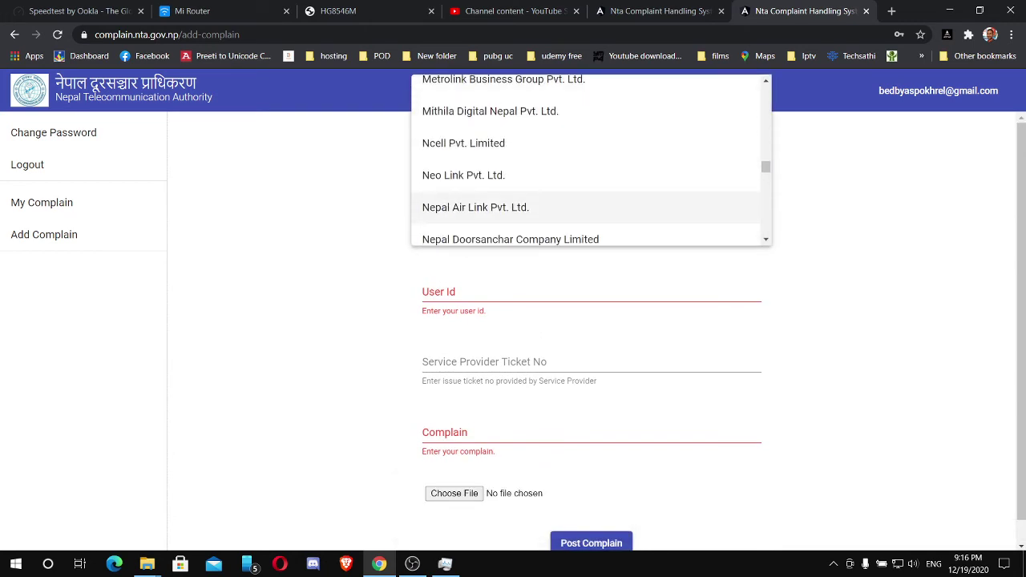
scroll(590, 160, "down", 3)
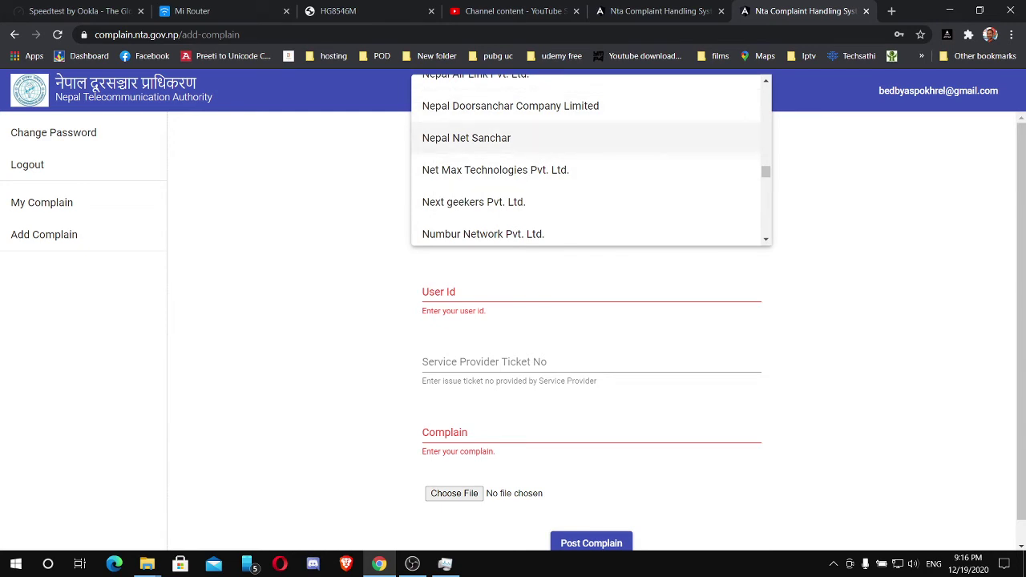
scroll(591, 167, "down", 6)
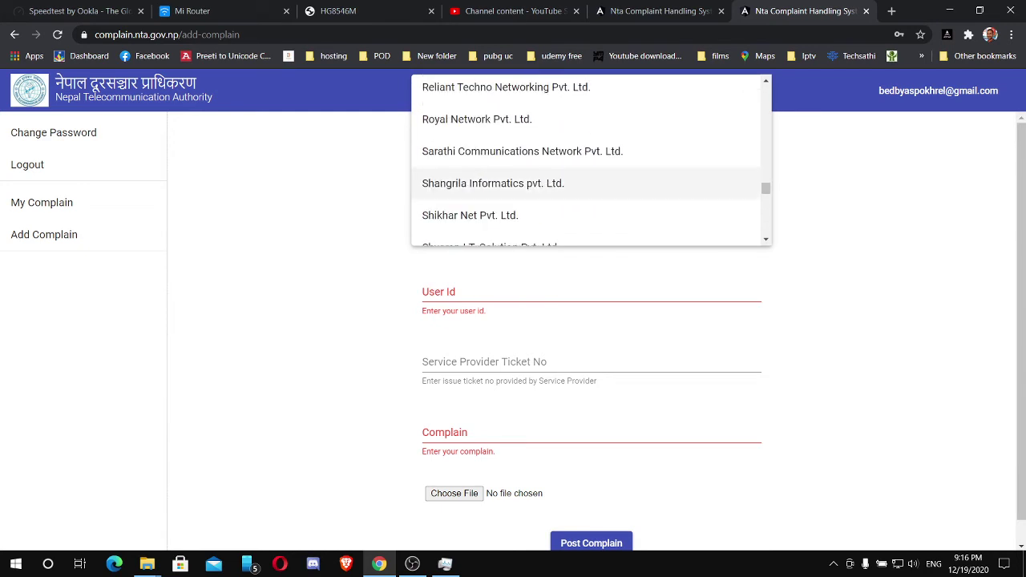
scroll(591, 167, "up", 2)
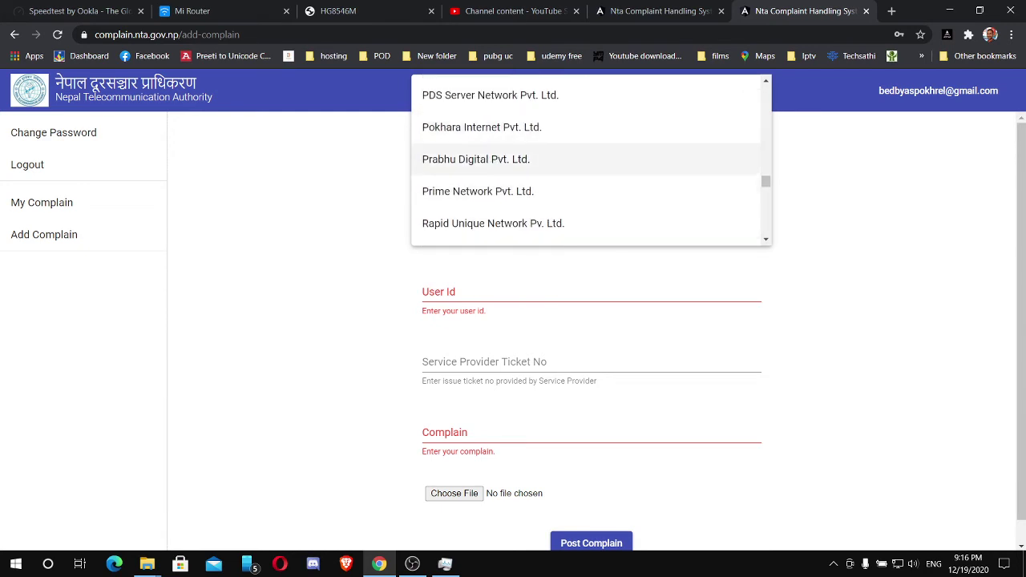
scroll(591, 162, "up", 2)
scroll(591, 162, "down", 15)
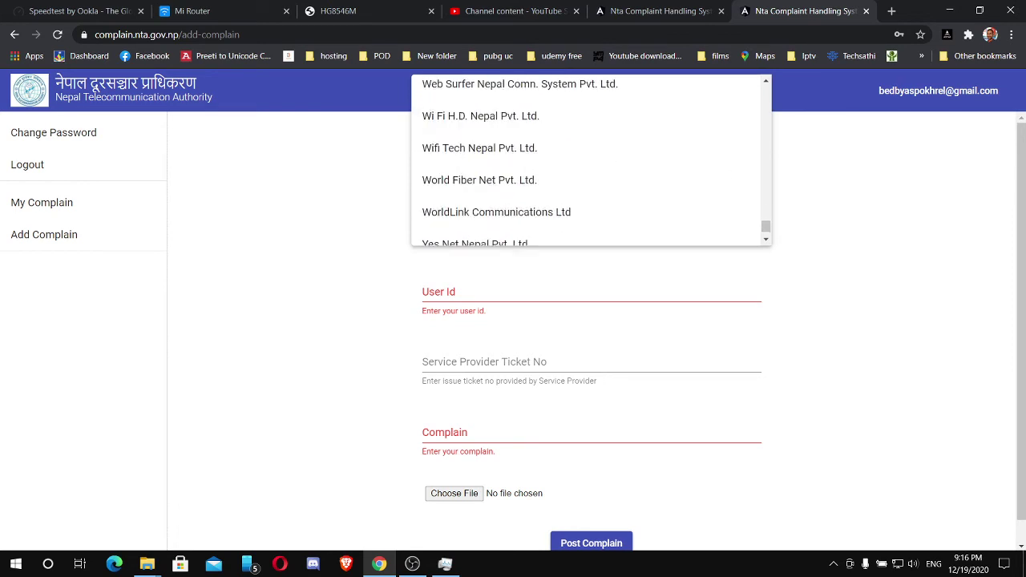
scroll(591, 162, "down", 3)
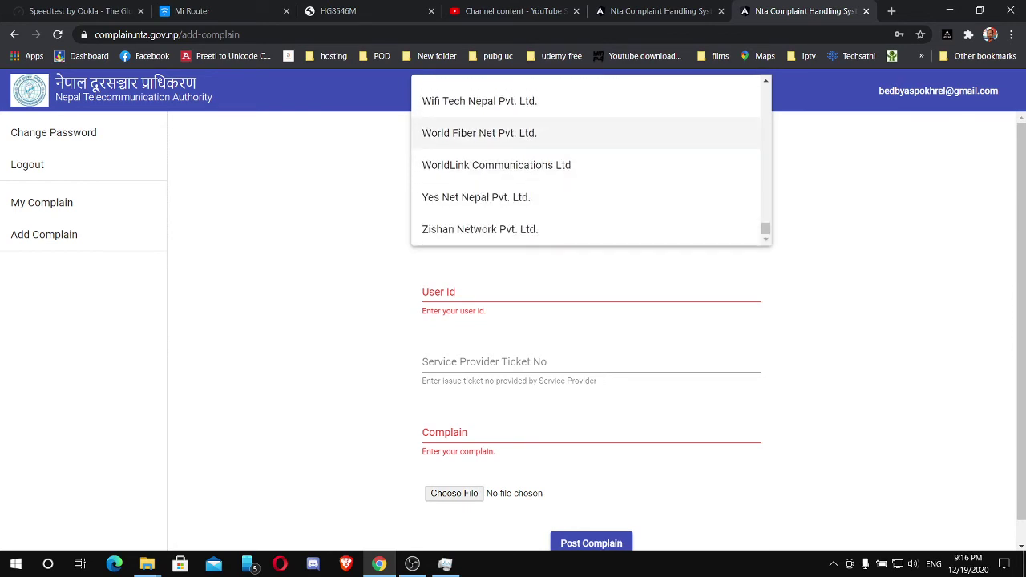
scroll(591, 201, "up", 3)
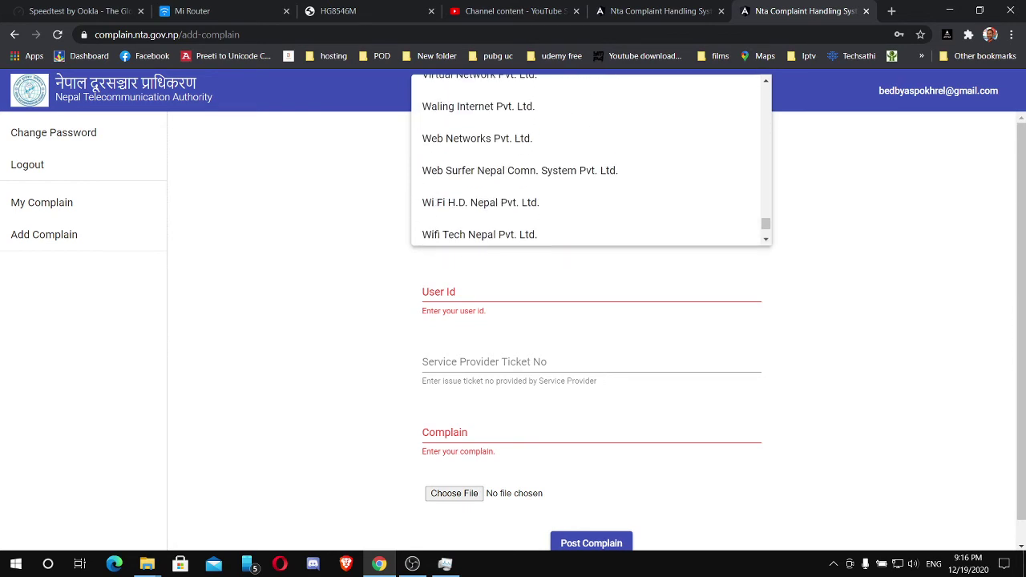
scroll(591, 200, "down", 3)
key("Escape")
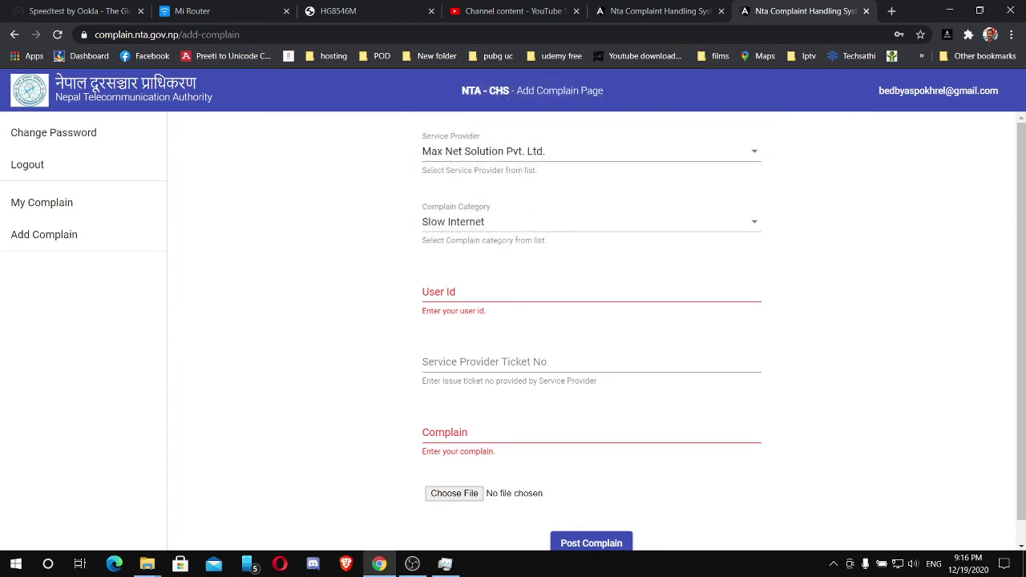
key("alt+Tab")
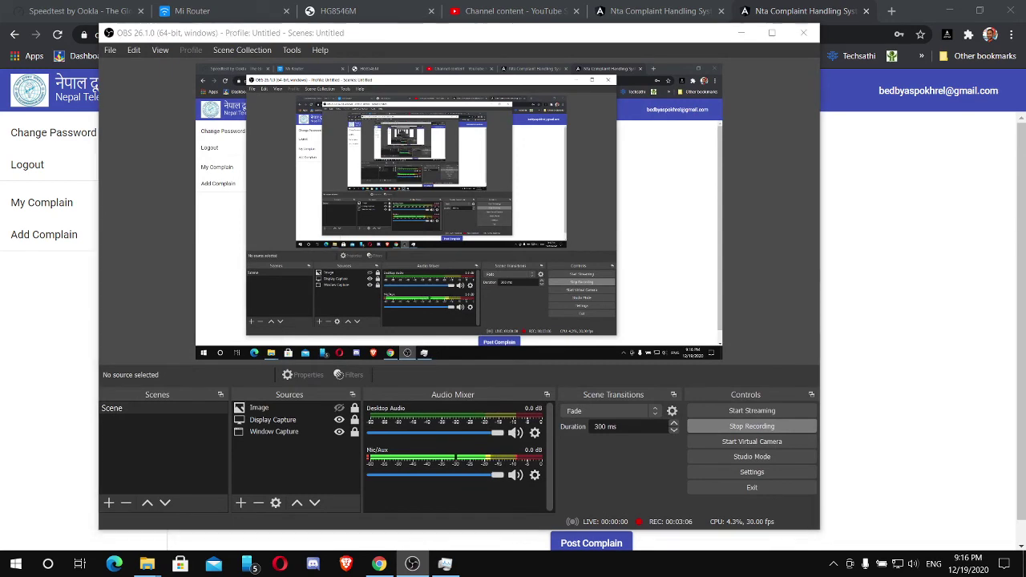
Show the complaint site's empty My Complain list (0 of 0) behind the OBS Studio window.
key("alt+Tab")
left_click(41, 202)
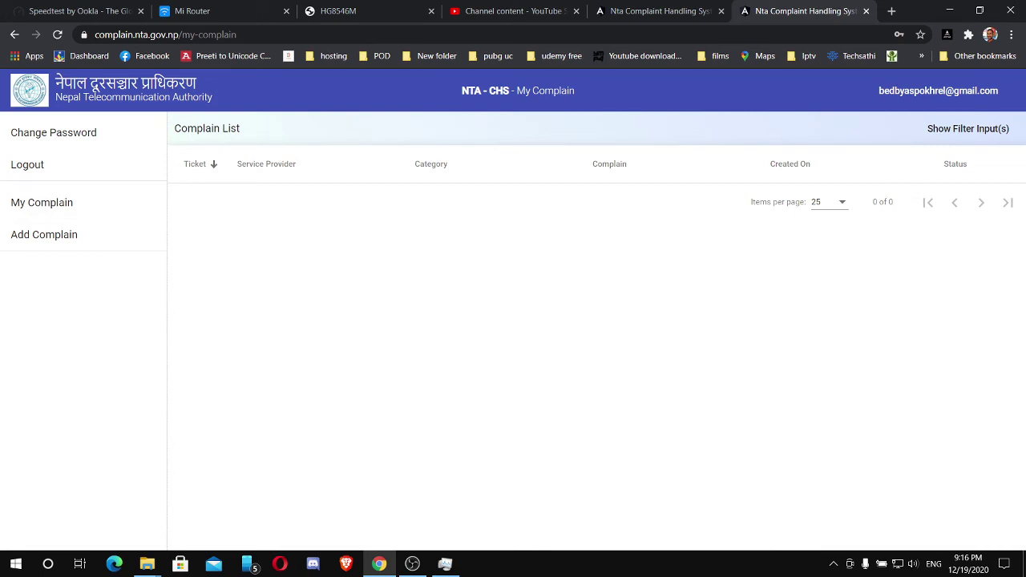
left_click(412, 564)
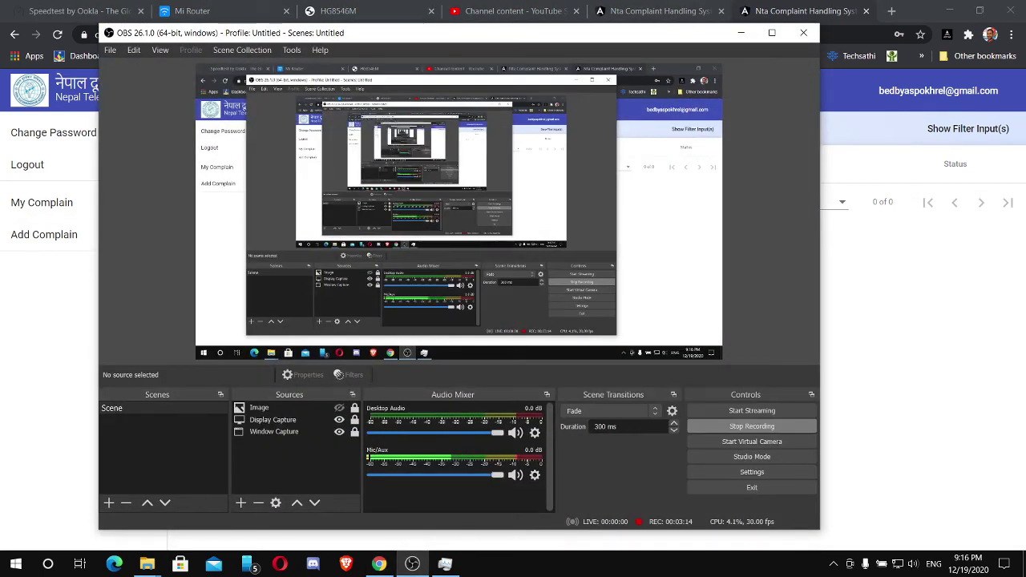